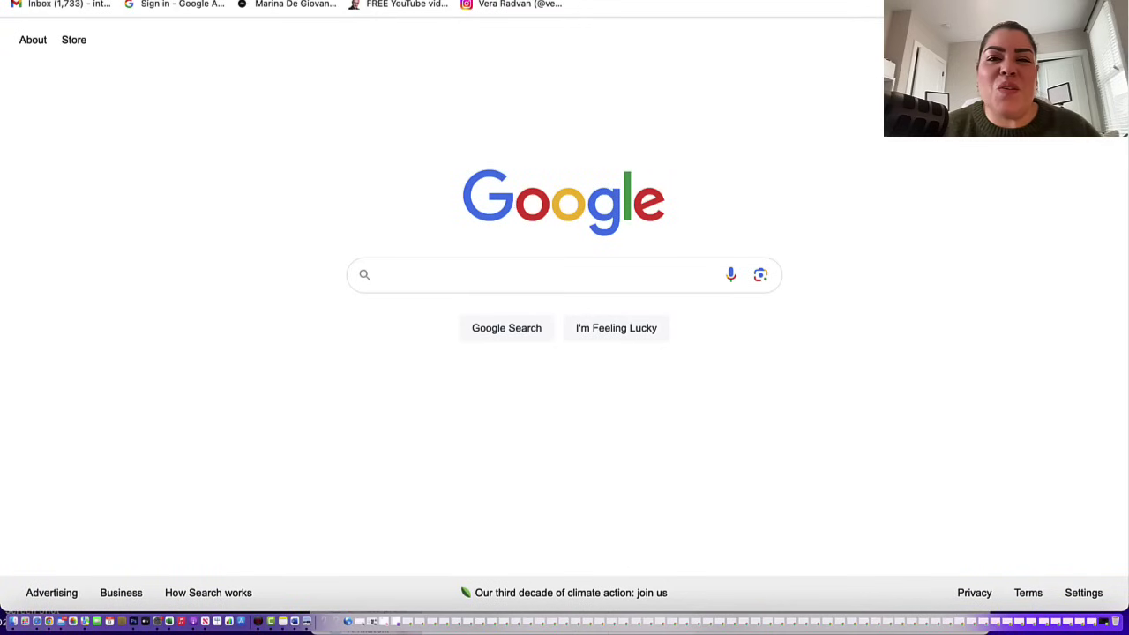
Search Google for 'leonardo ai' and go to the Leonardo.Ai website
text(le)
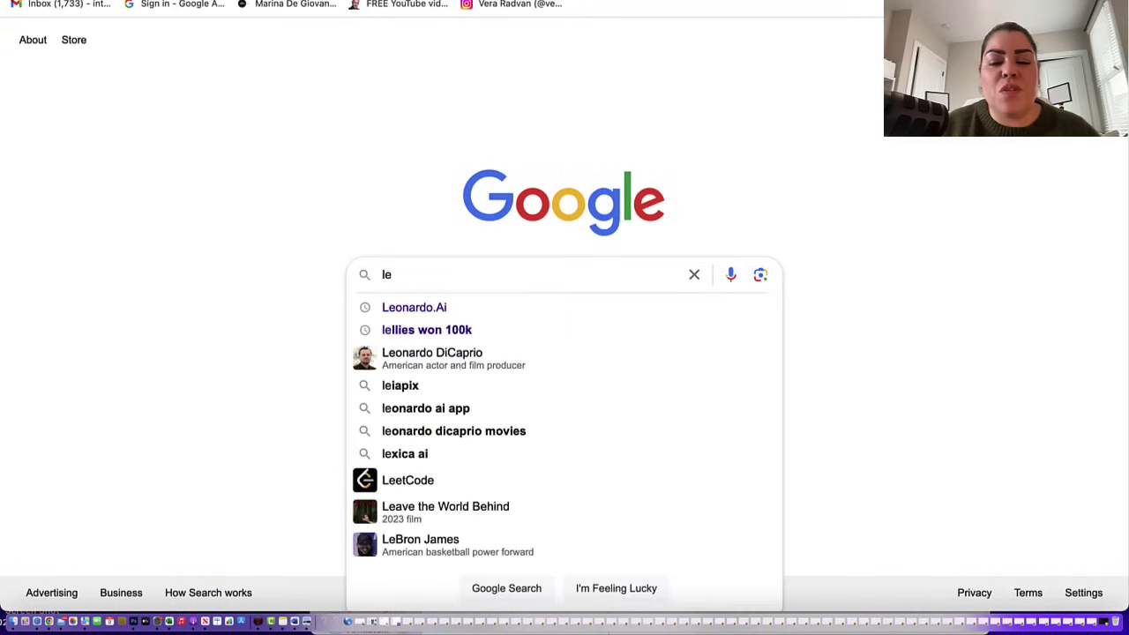
click(416, 308)
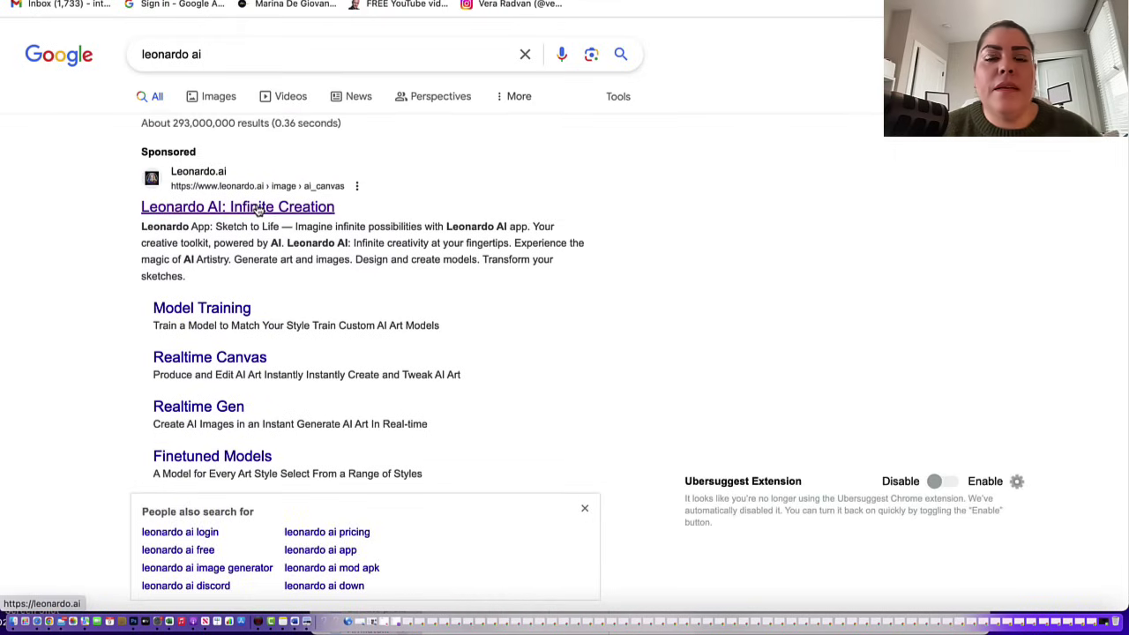
click(259, 208)
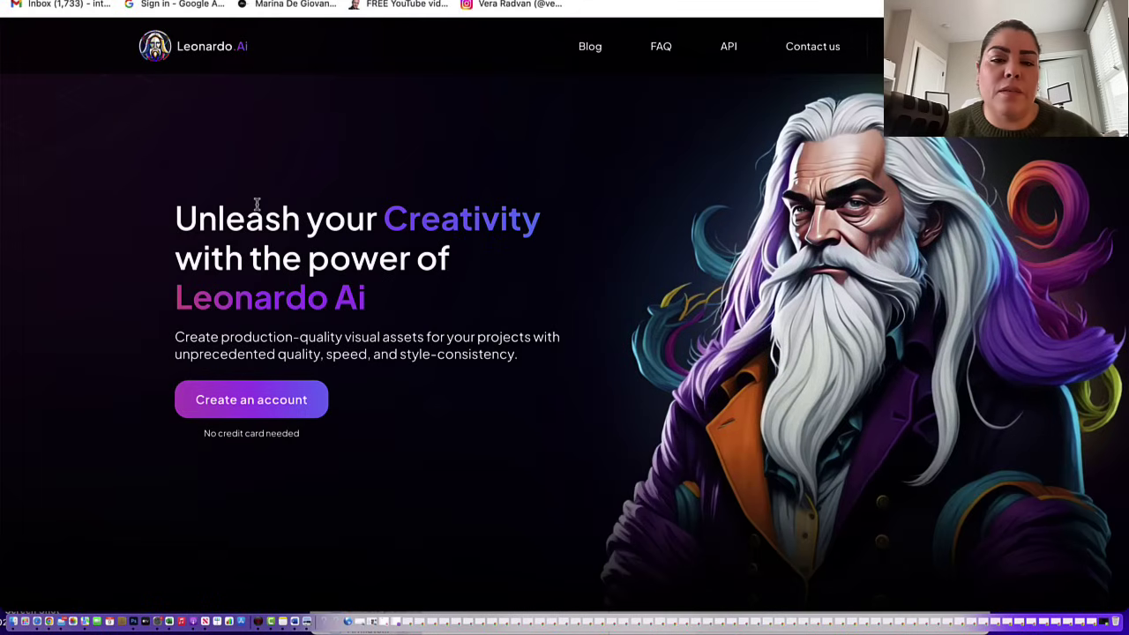
Enter the Leonardo.Ai app from its homepage
click(227, 406)
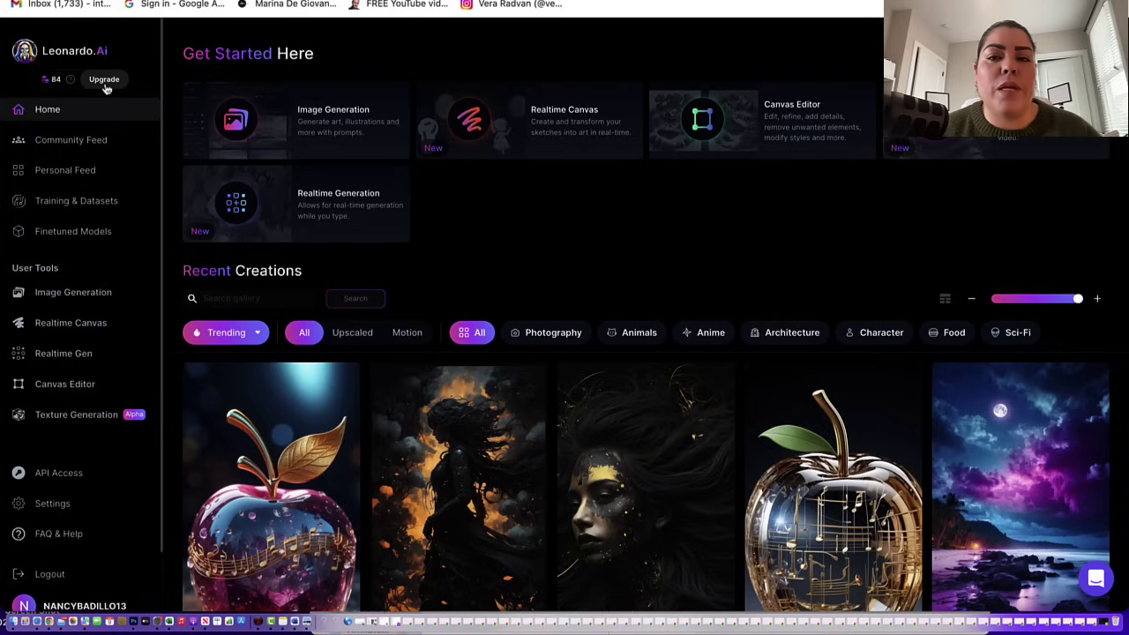
Open Image Generation and browse the earlier pink feminine office generations at 1280 × 720
click(75, 298)
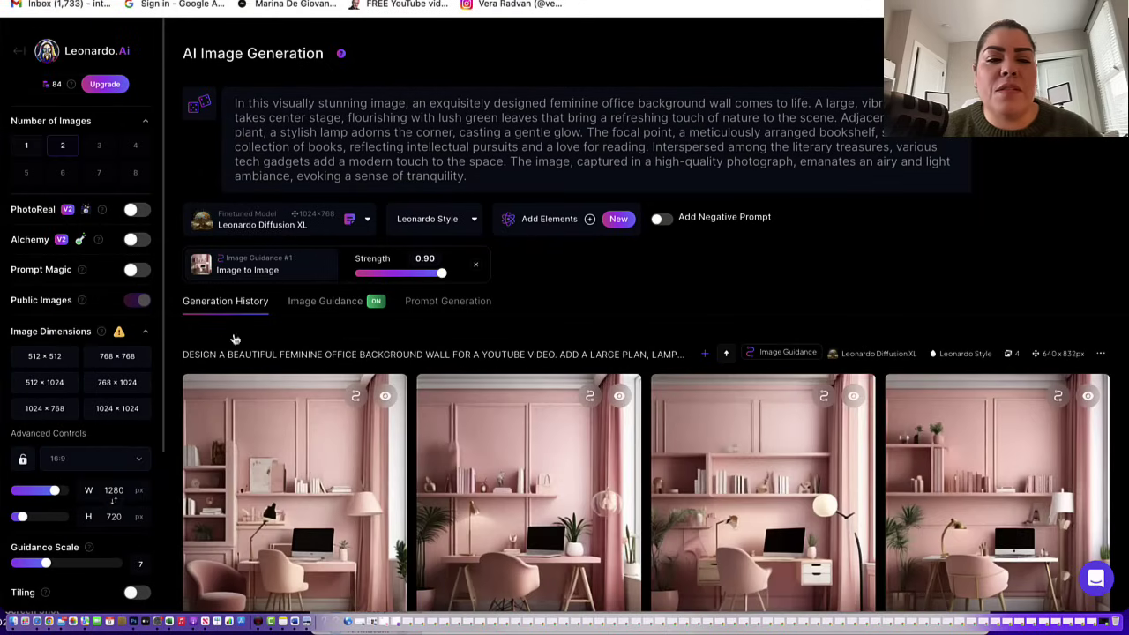
scroll(305, 428, down, 3)
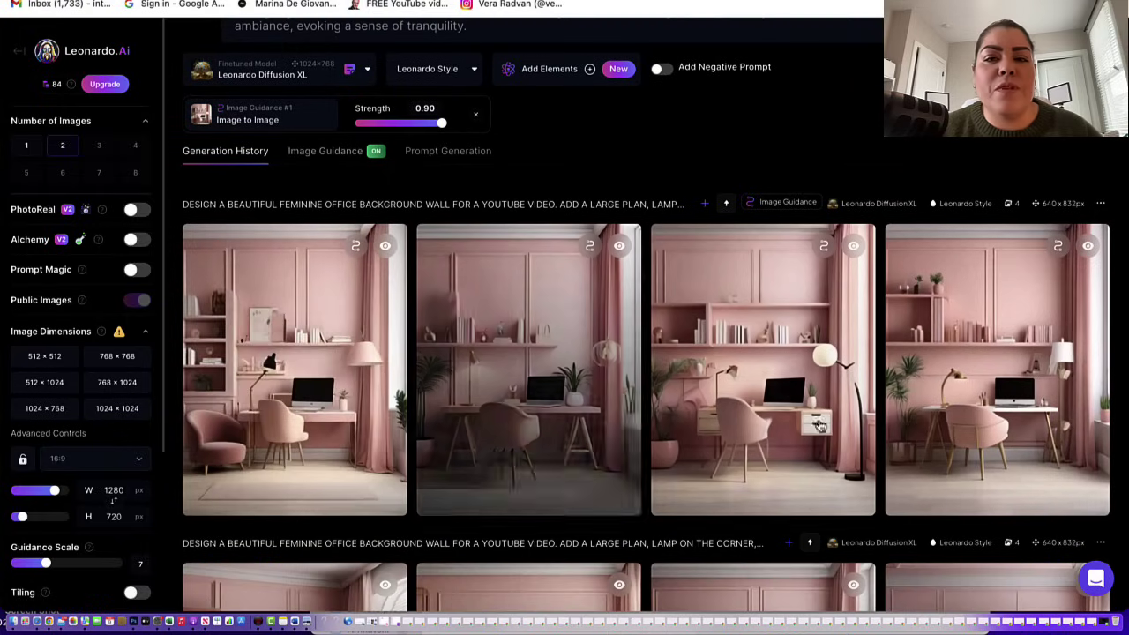
scroll(794, 371, down, 2)
scroll(814, 456, up, 3)
scroll(814, 456, up, 1)
scroll(794, 467, down, 5)
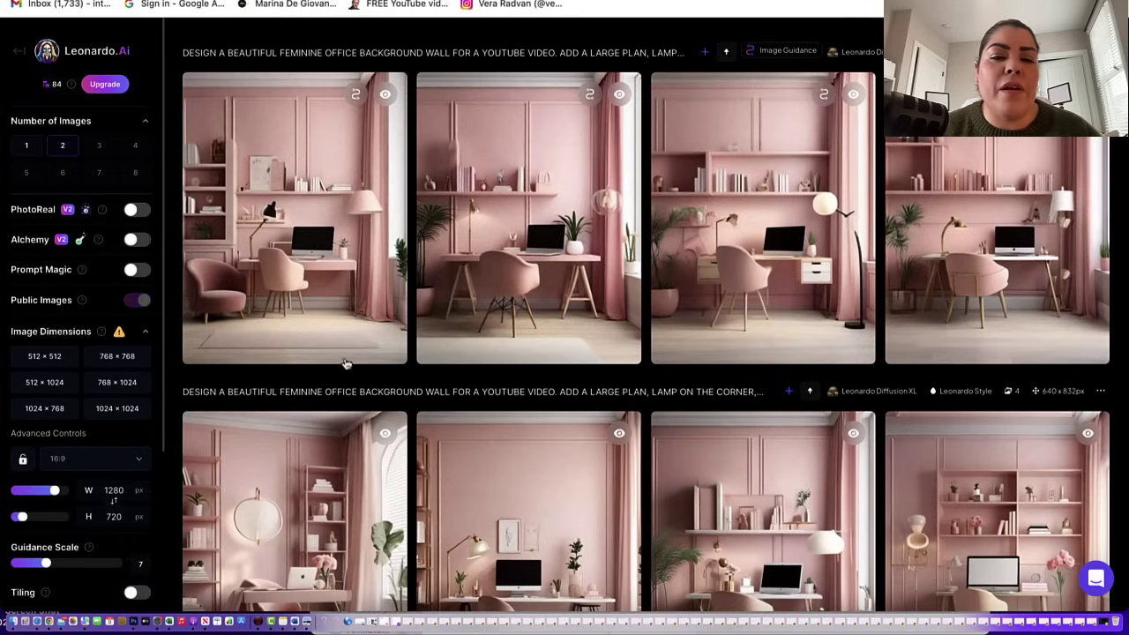
scroll(305, 240, up, 2)
scroll(305, 240, up, 1)
scroll(309, 229, down, 1)
scroll(368, 291, up, 3)
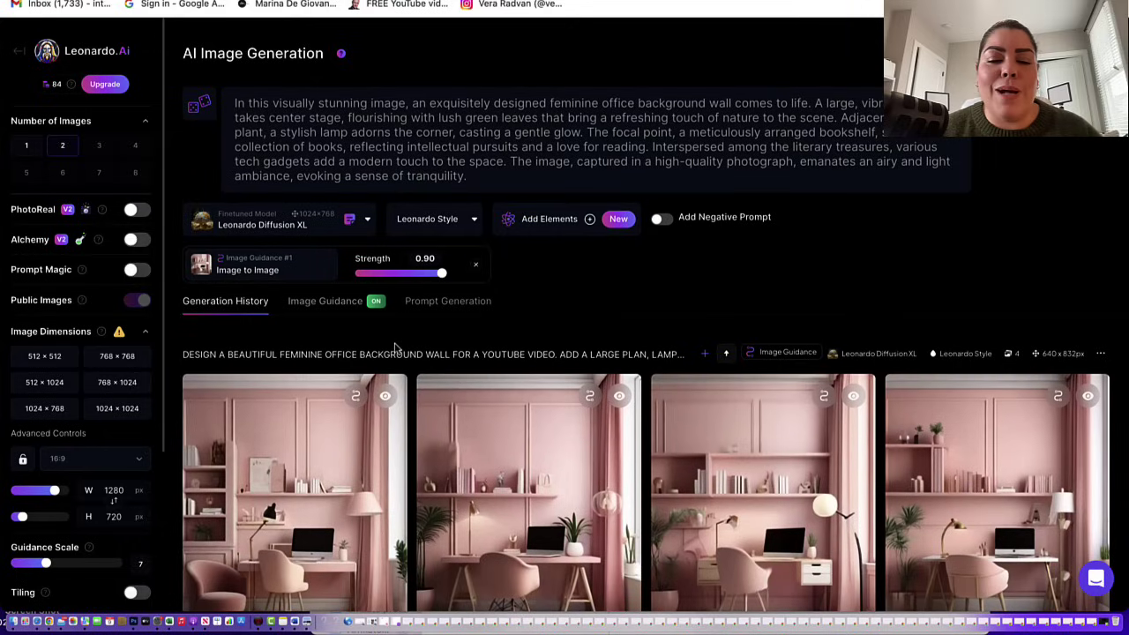
scroll(397, 349, down, 3)
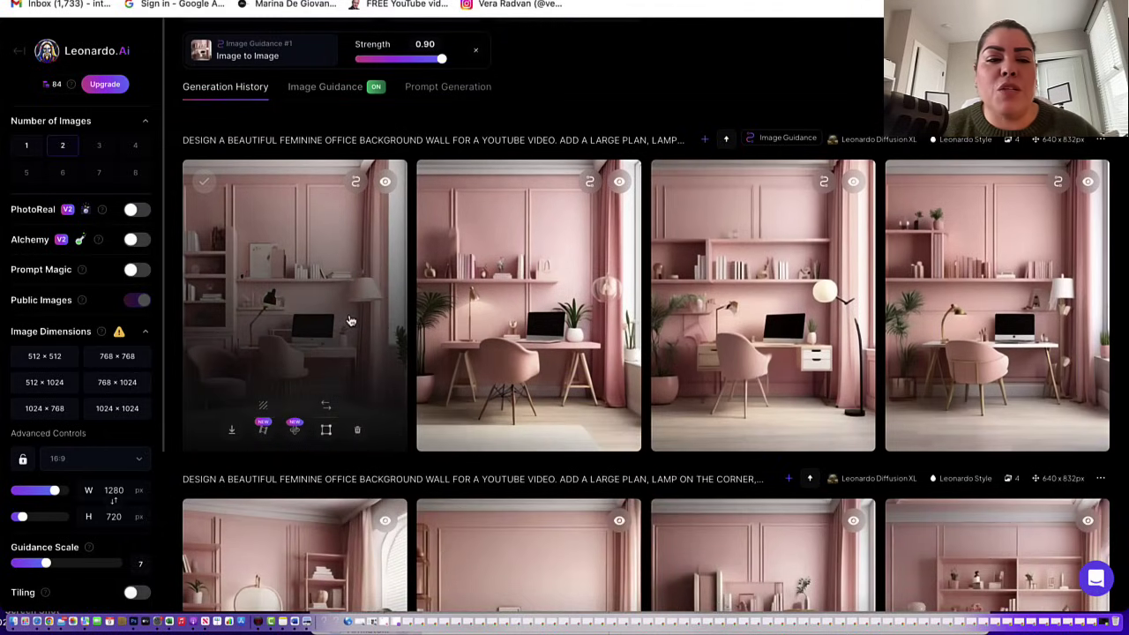
scroll(265, 397, down, 2)
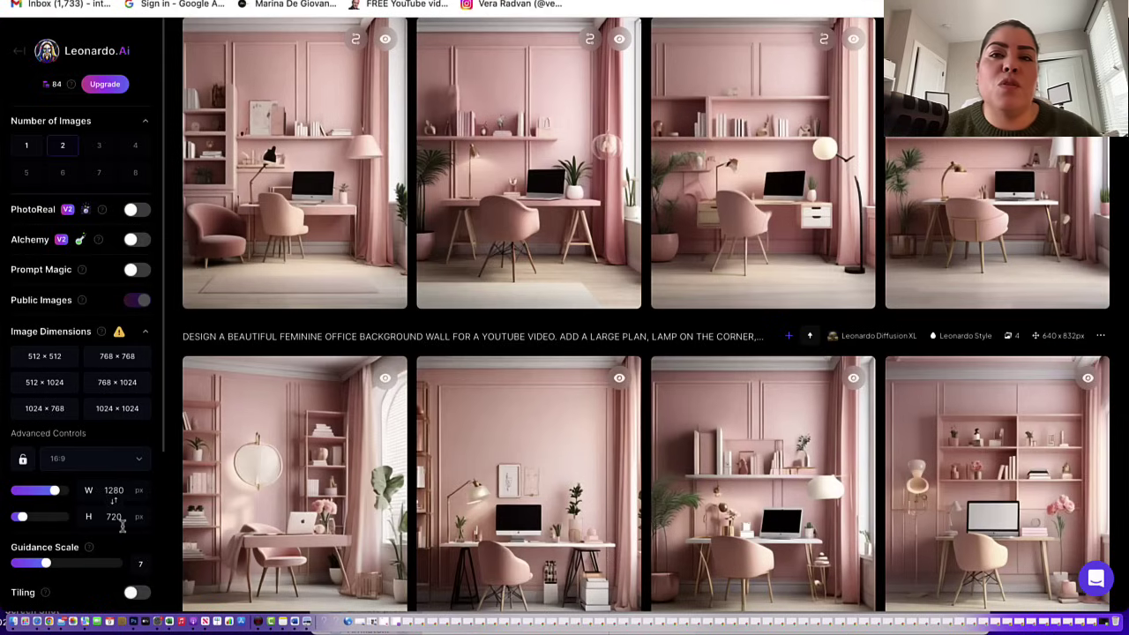
scroll(70, 397, up, 2)
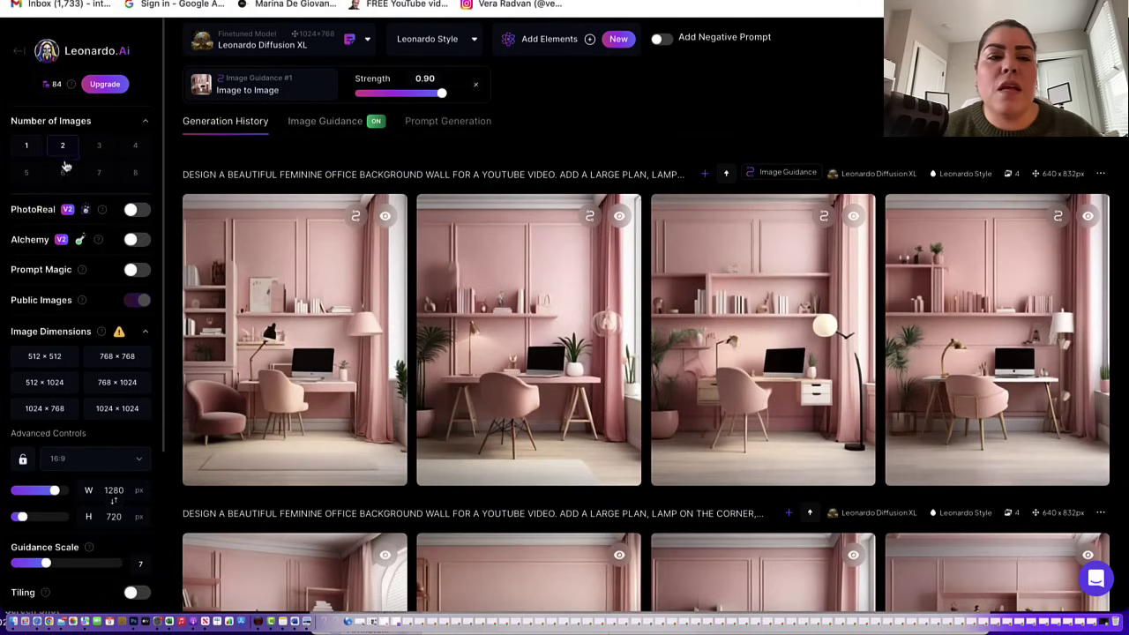
mouse_move(503, 370)
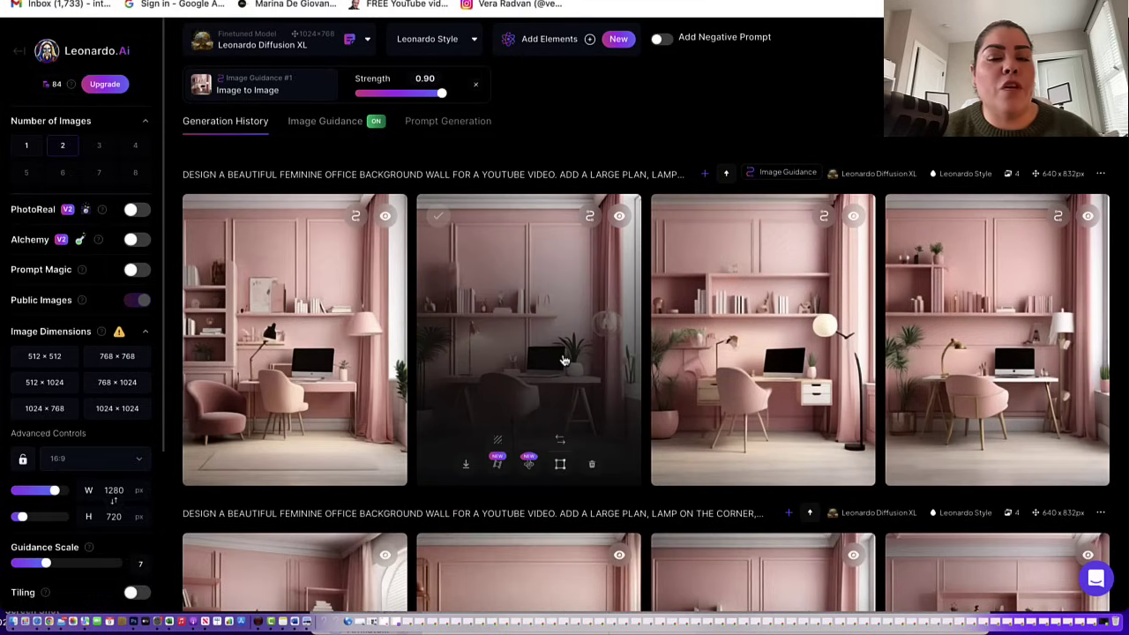
scroll(565, 360, up, 3)
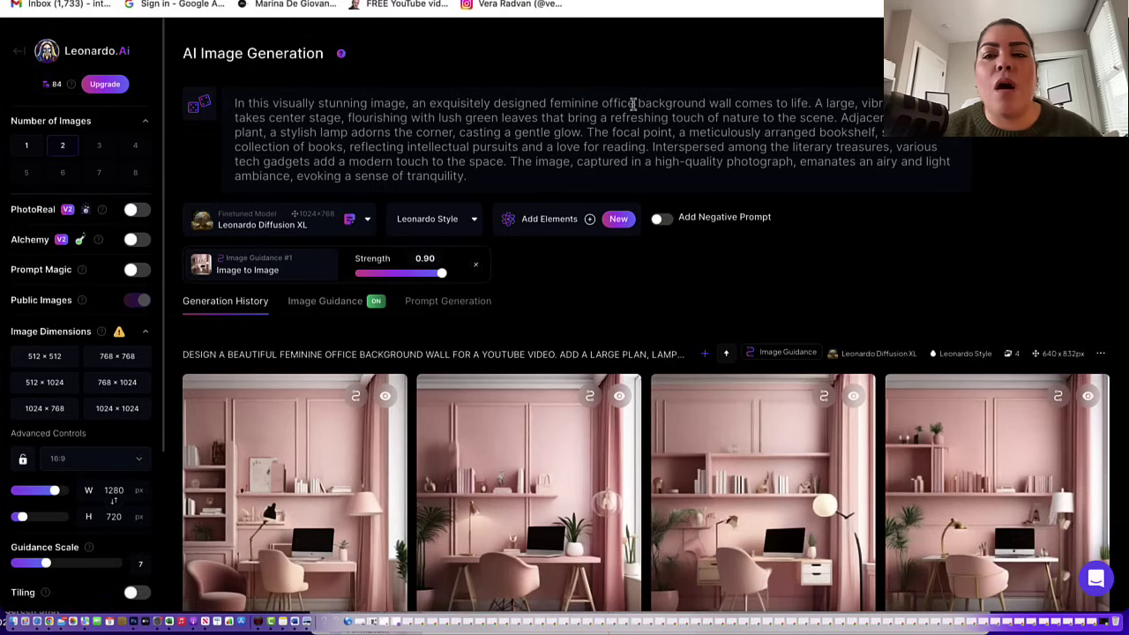
scroll(829, 119, down, 1)
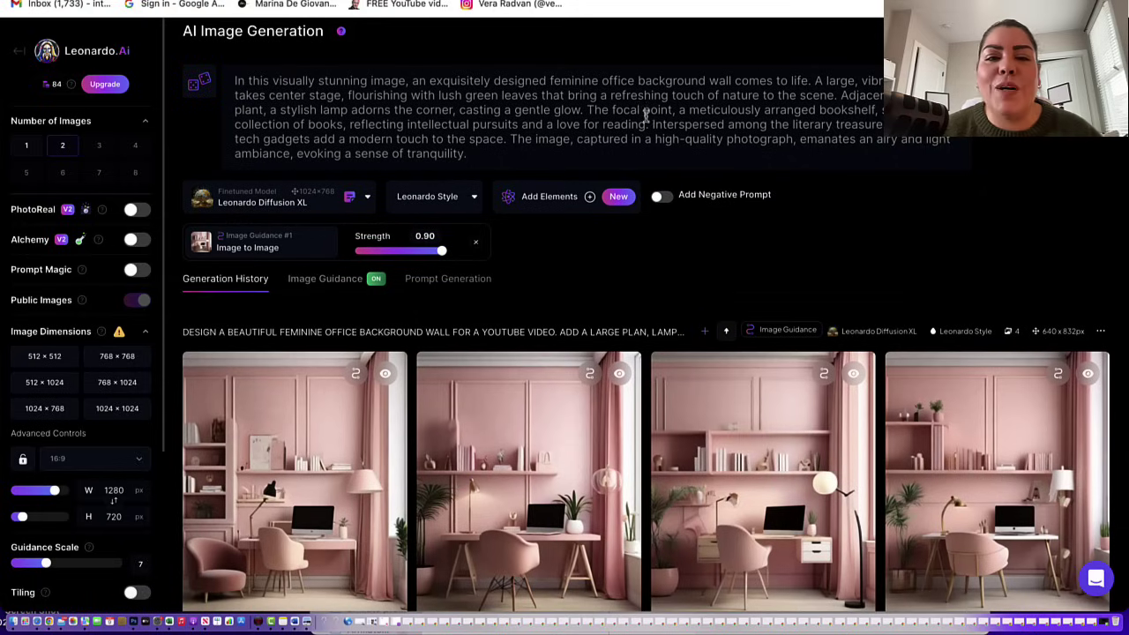
scroll(632, 132, down, 2)
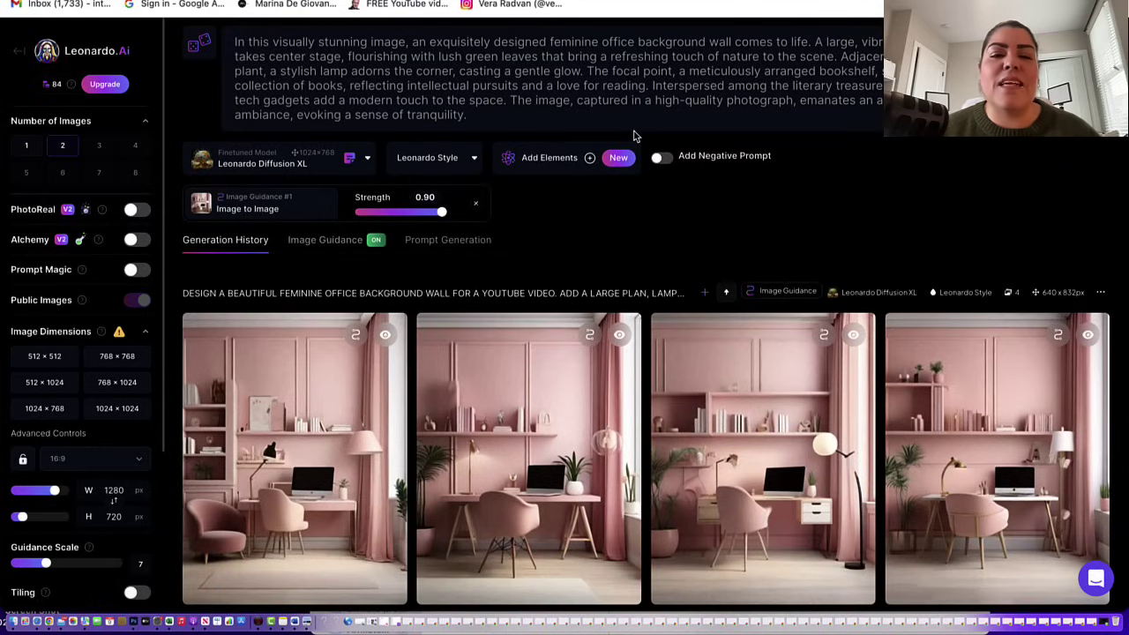
scroll(633, 132, up, 3)
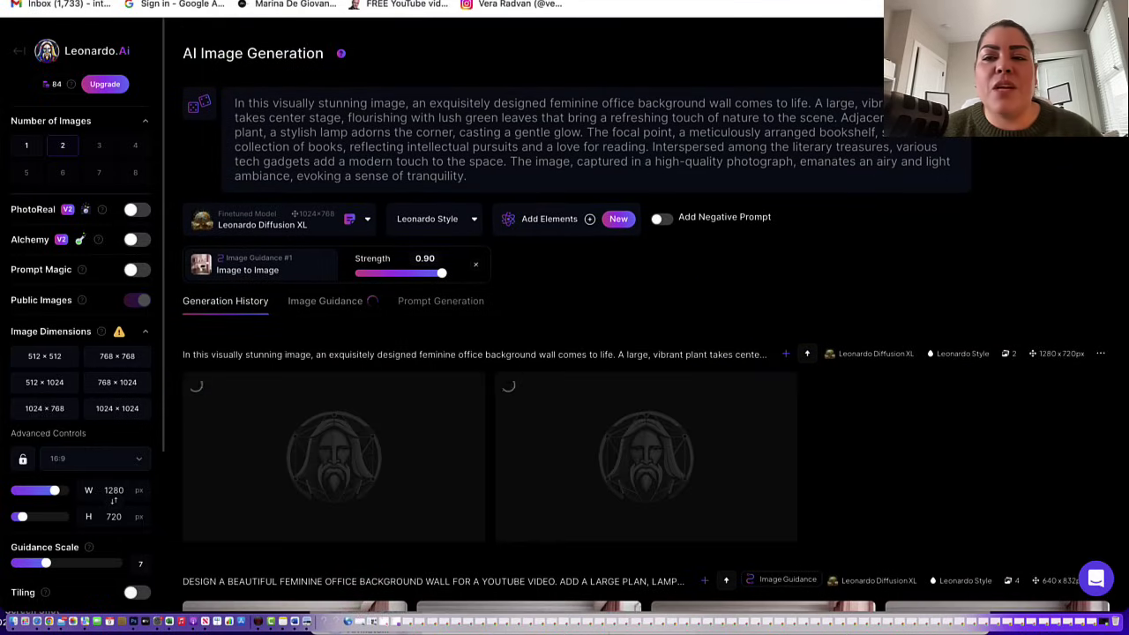
Generate two new pink office backgrounds and view the first one at full size
click(1041, 105)
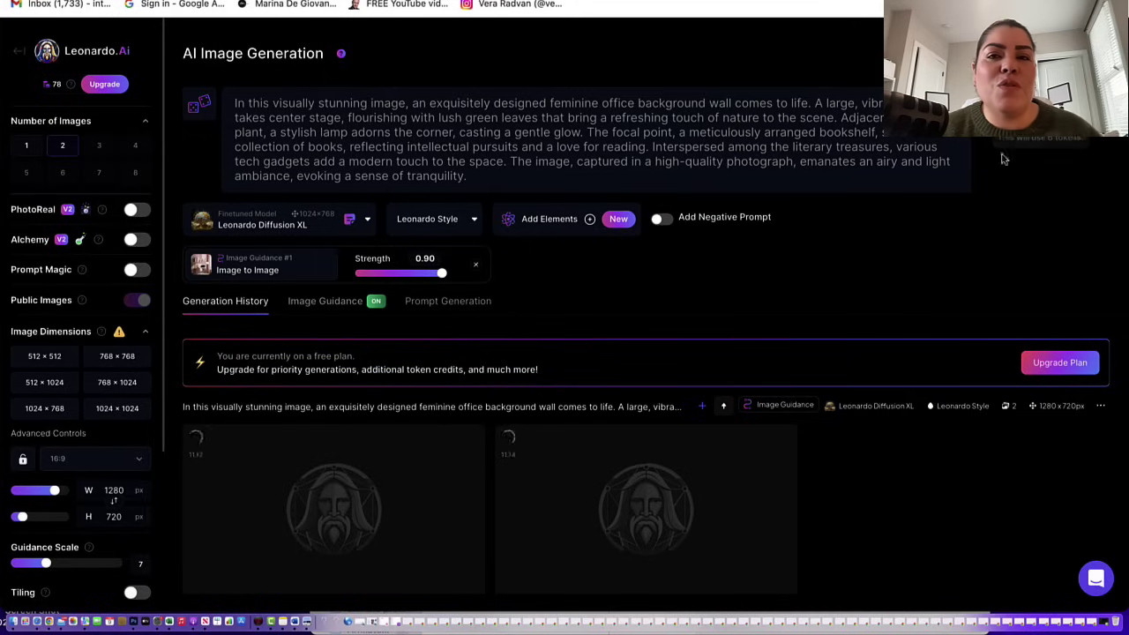
scroll(995, 176, down, 3)
mouse_move(351, 370)
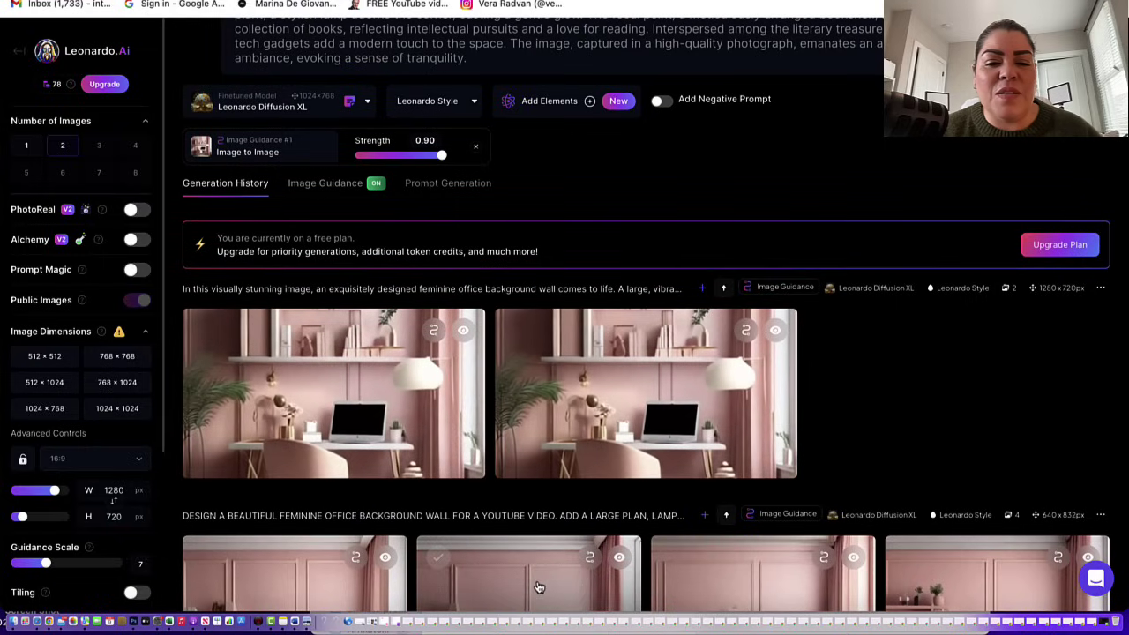
click(357, 402)
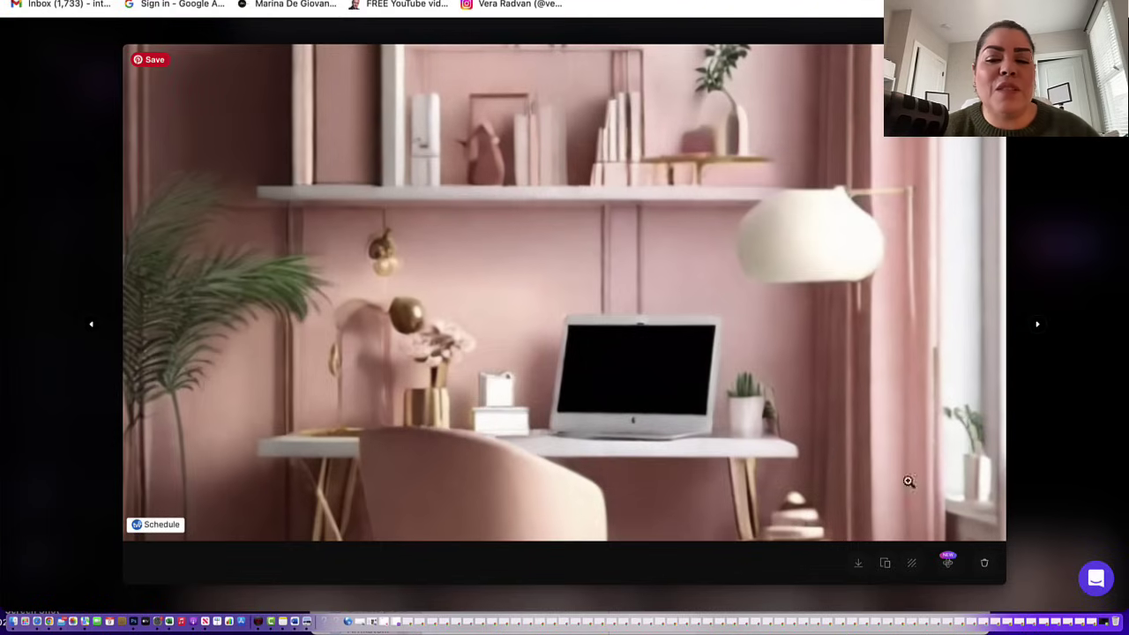
Download the pink office background image from the viewer
click(857, 568)
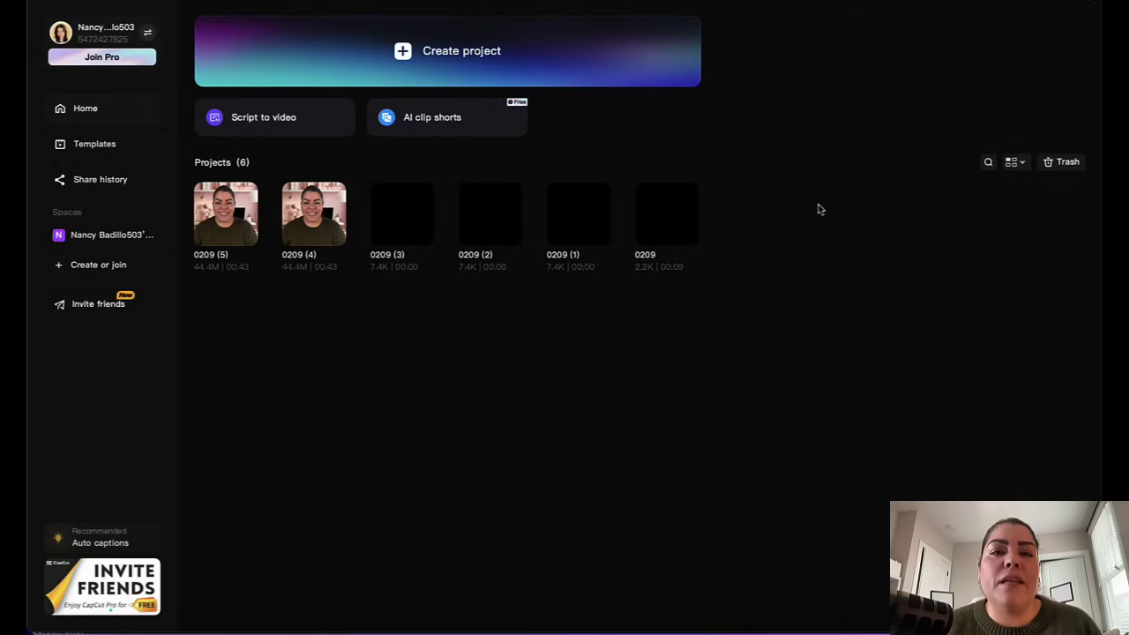
Start a new CapCut project, import Untitled design (75).png, and select If-you-have-been-wanting.MOV
click(548, 55)
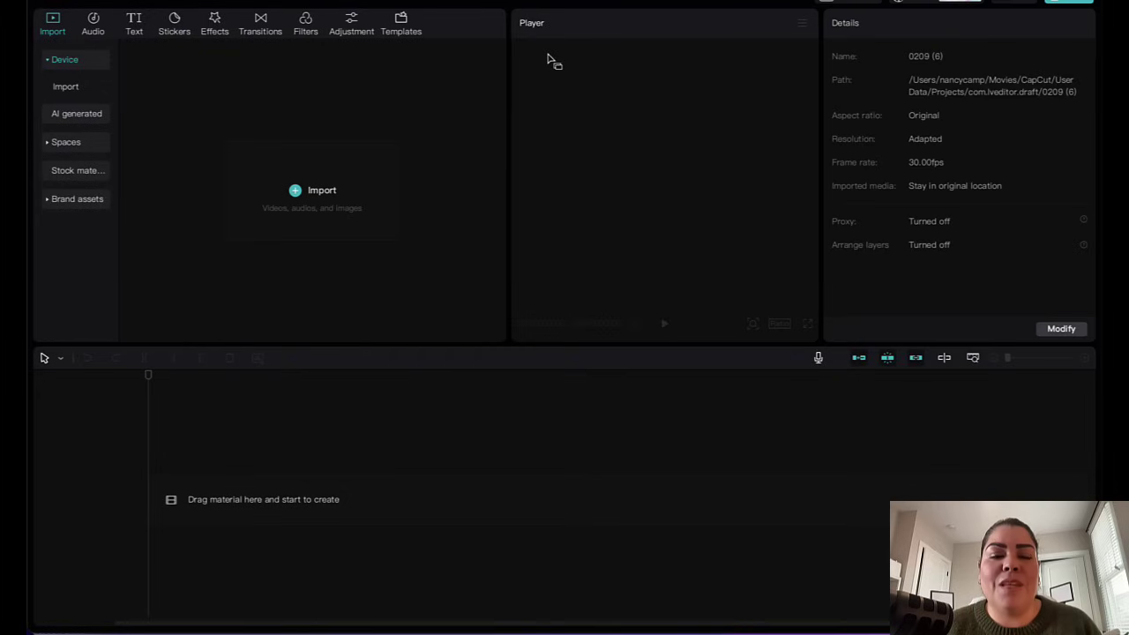
click(332, 187)
scroll(529, 358, down, 5)
click(483, 308)
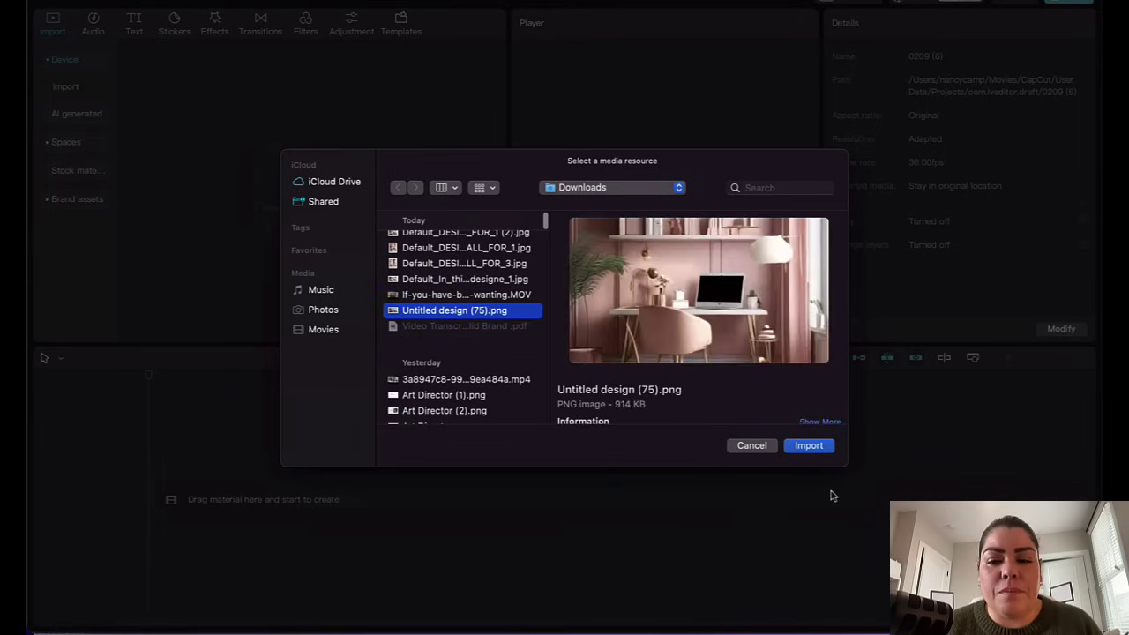
click(819, 447)
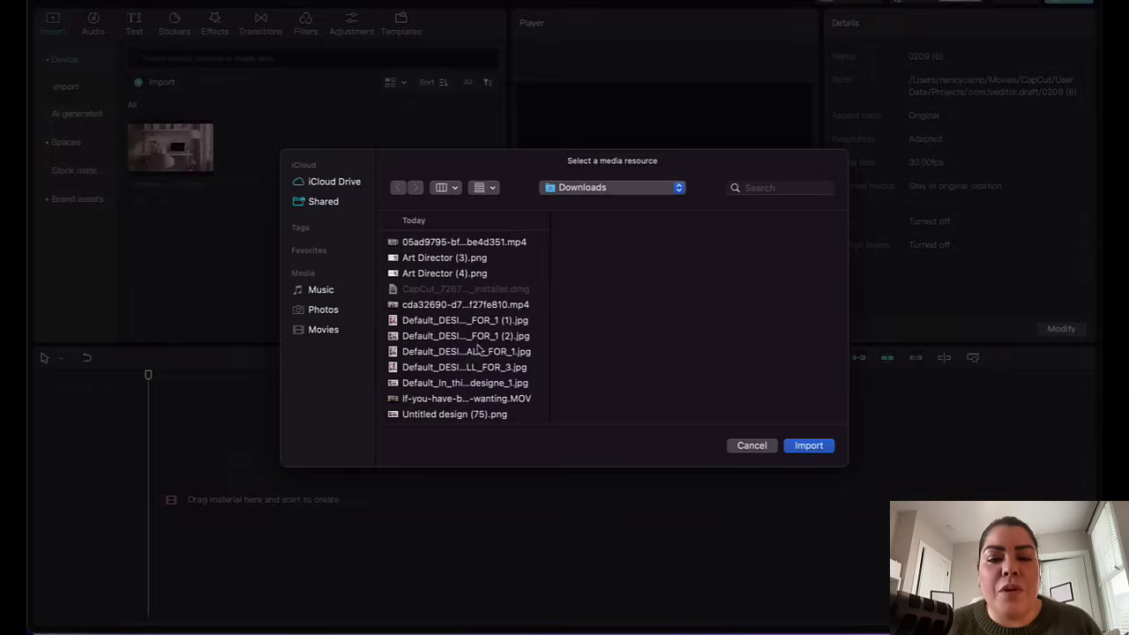
scroll(468, 349, down, 4)
click(494, 308)
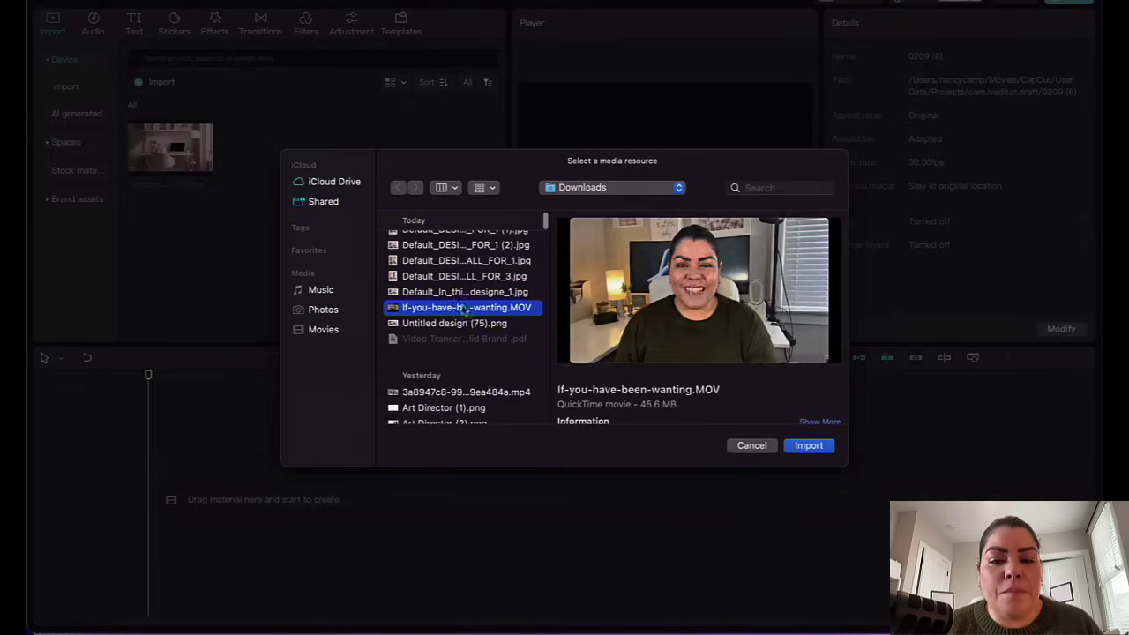
Import the MOV, place it on the timeline, and enable Auto removal of its background
click(815, 446)
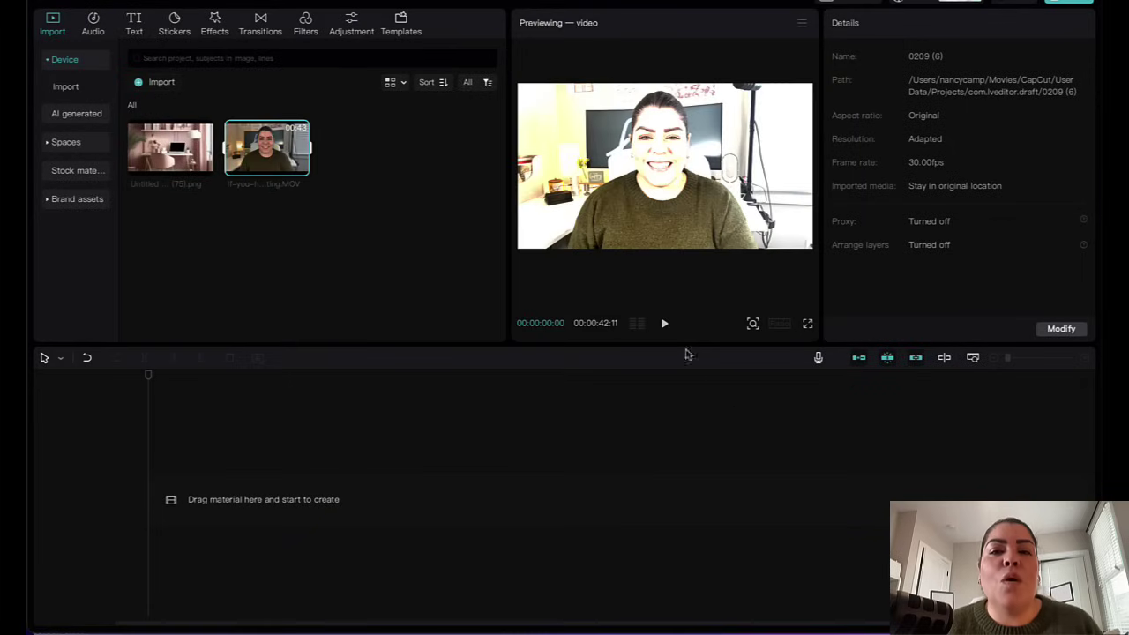
drag(274, 151, 147, 466)
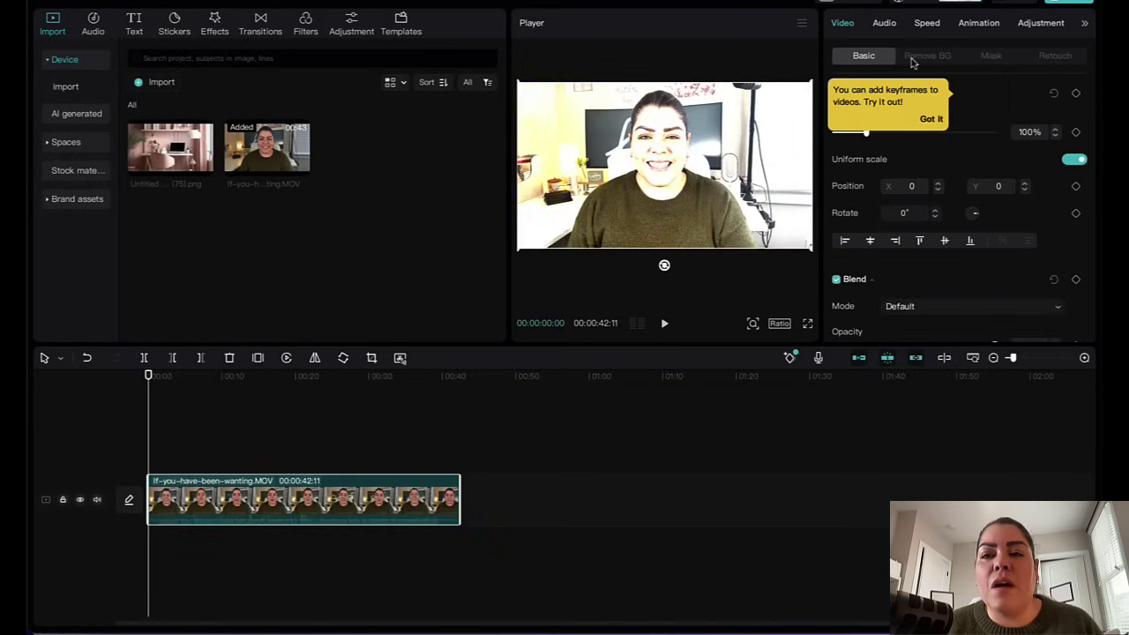
click(931, 56)
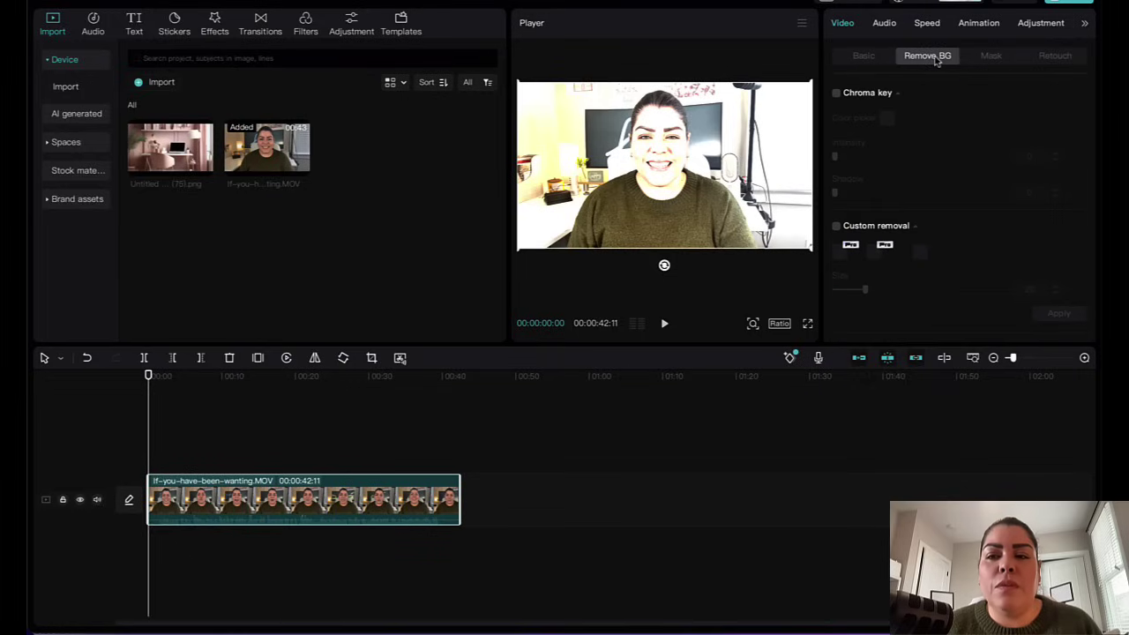
scroll(899, 221, down, 2)
click(836, 308)
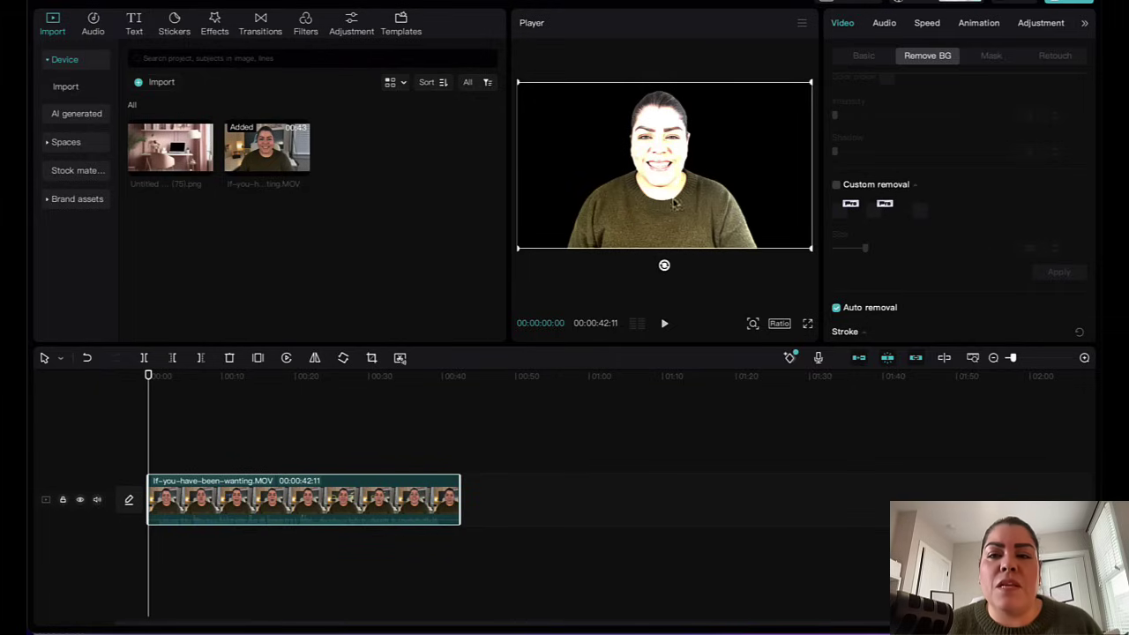
Add the pink office image to the timeline, adapt its color space, and move the video above it
mouse_move(178, 168)
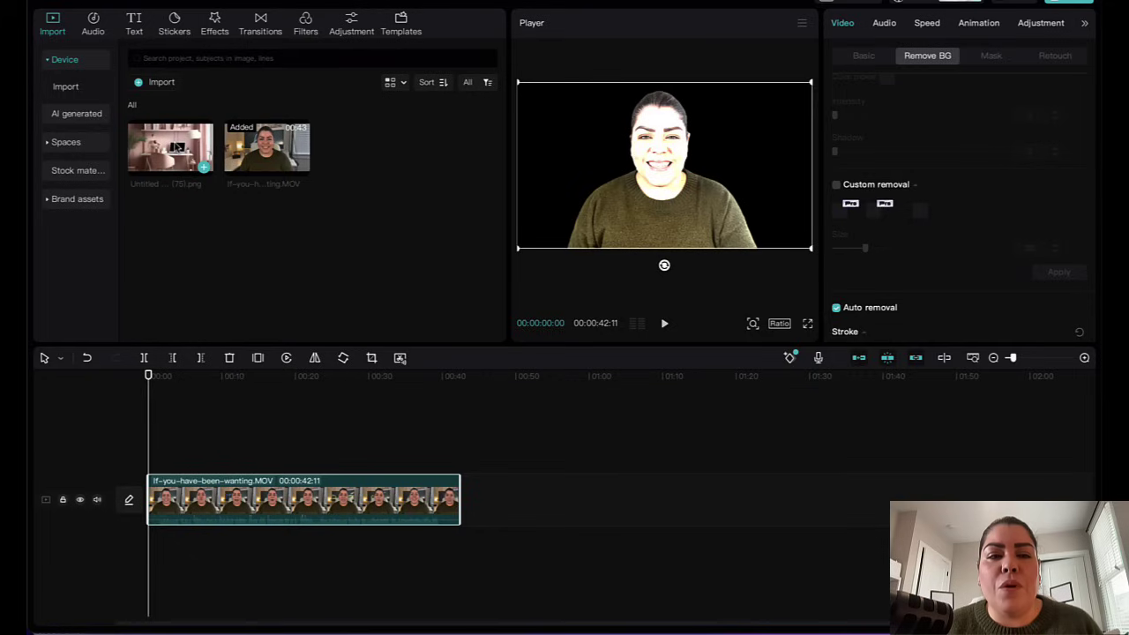
click(177, 145)
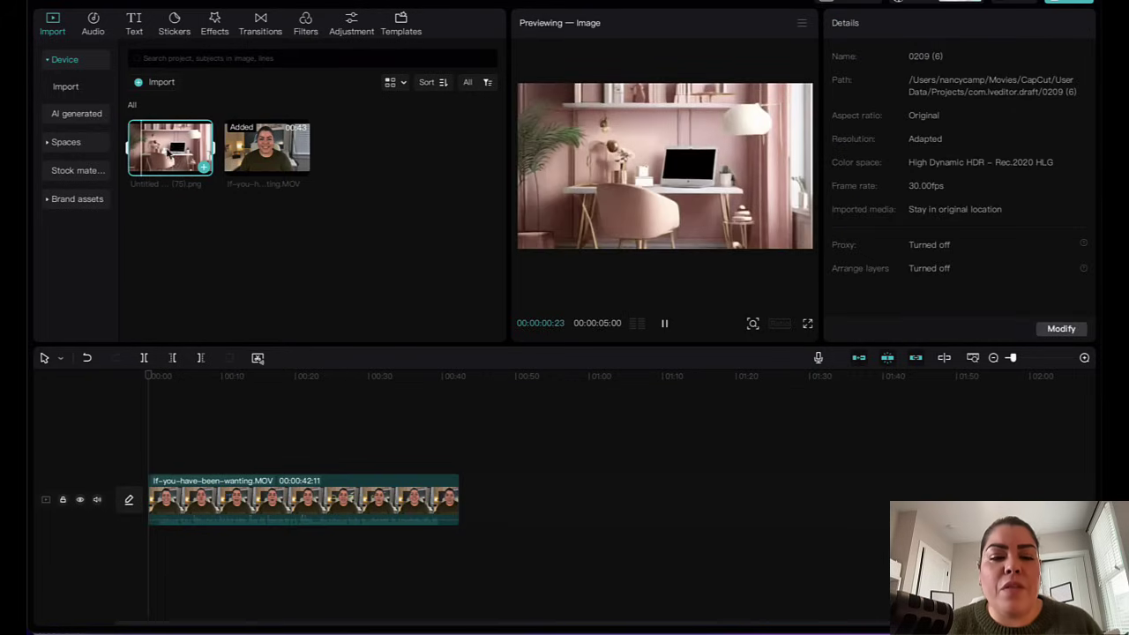
drag(170, 164, 157, 459)
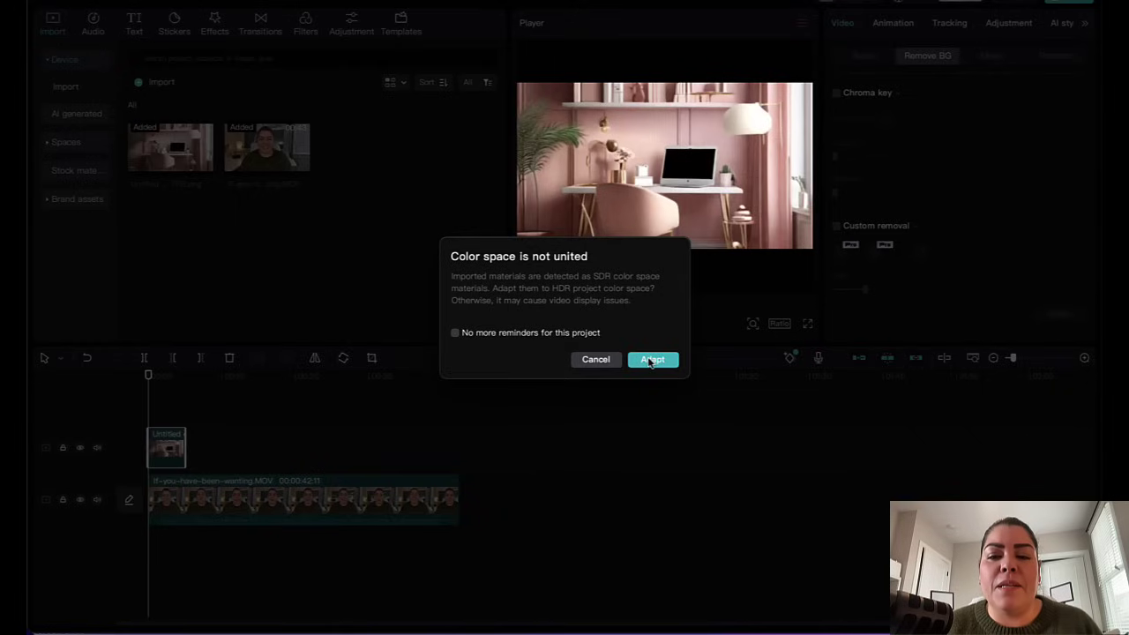
click(652, 360)
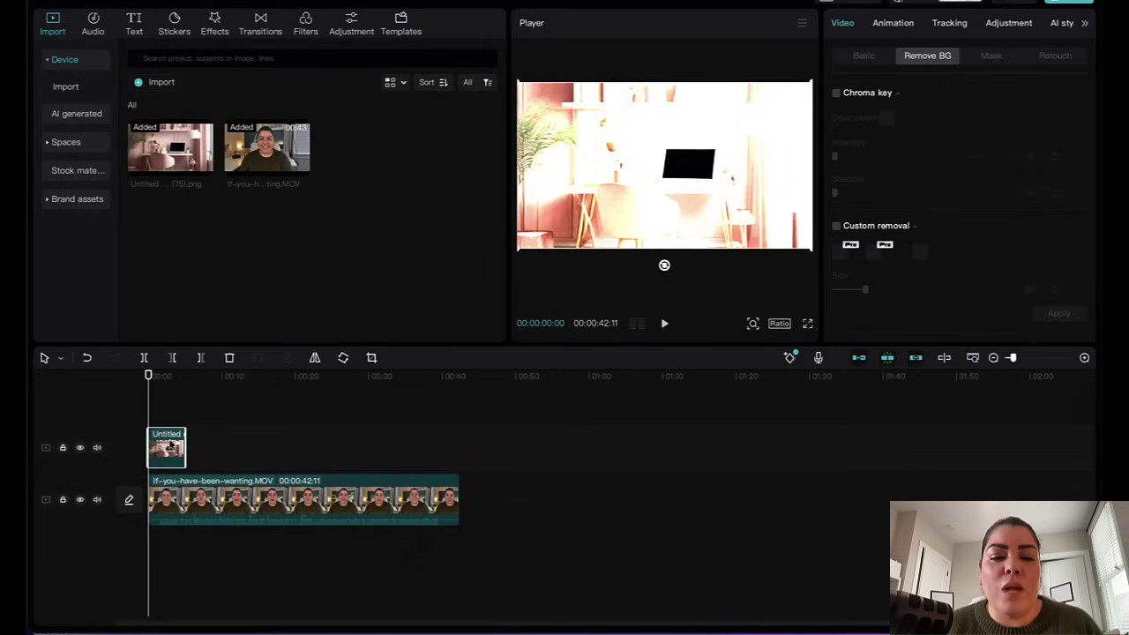
drag(198, 509, 197, 419)
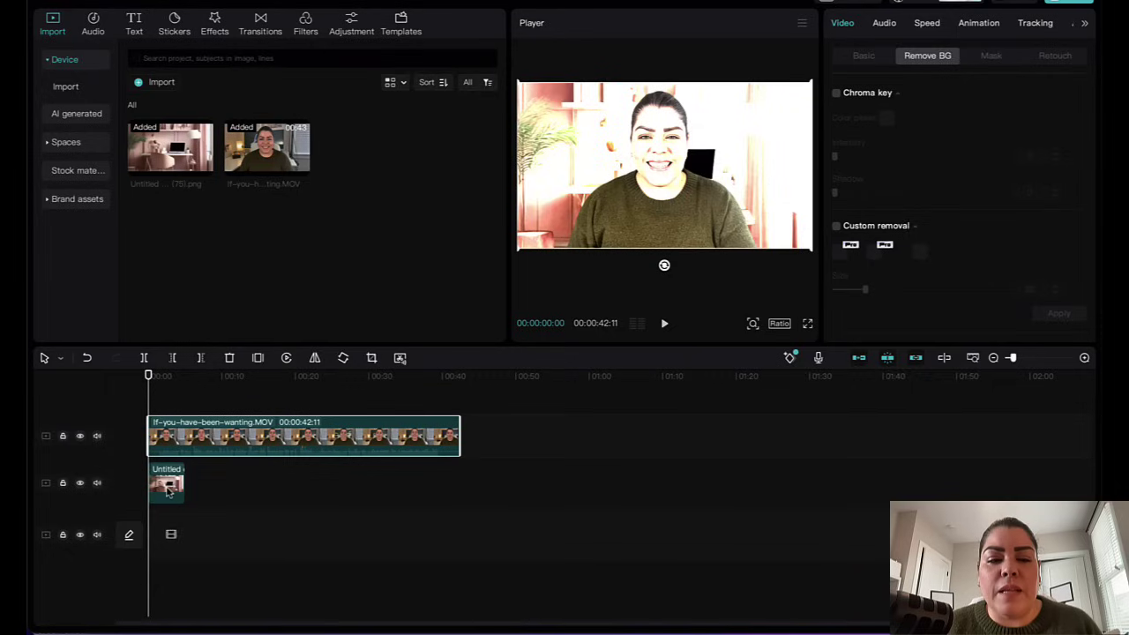
Stretch the background image clip to 00:00:41:23 to match the talking-head video
click(169, 491)
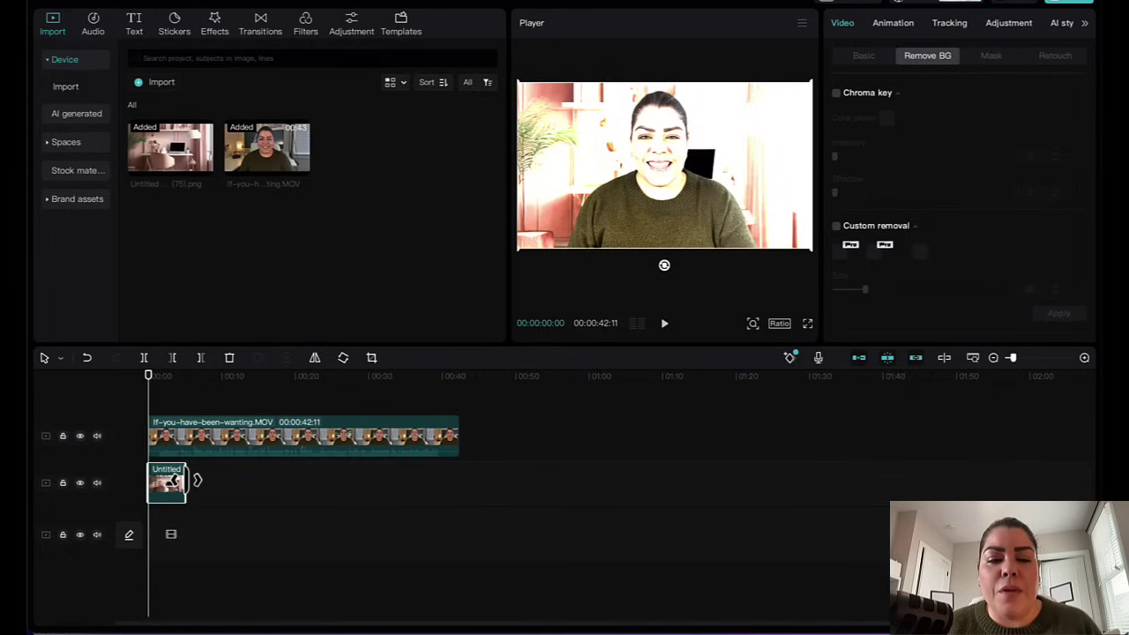
drag(185, 481, 454, 495)
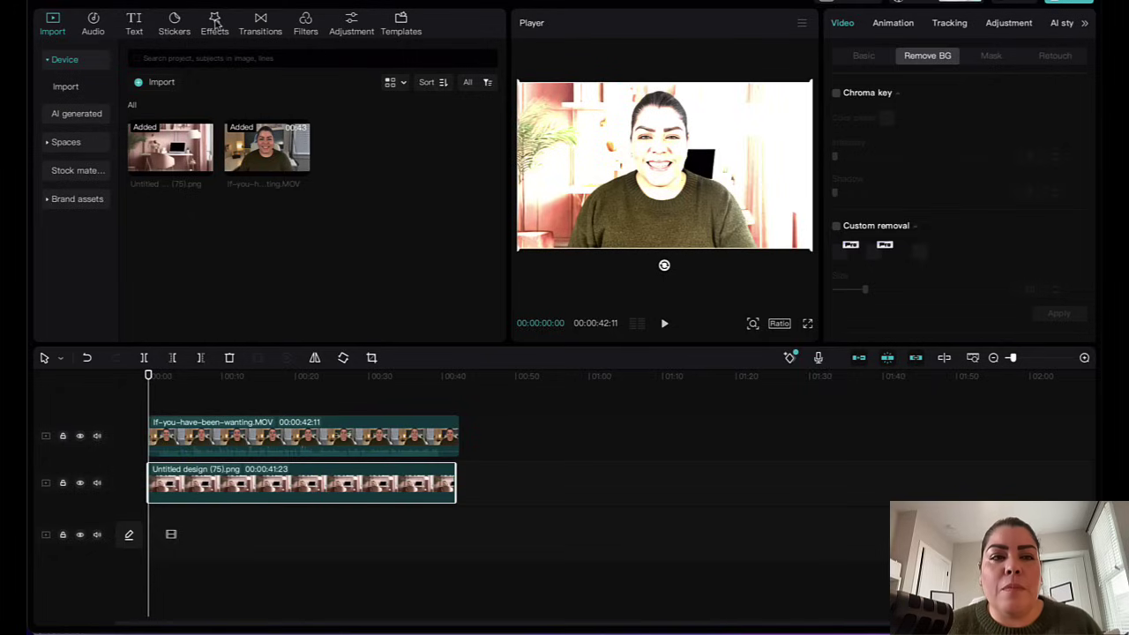
Apply a 'blur' effect to the background image at strength 12, then open Export
click(215, 22)
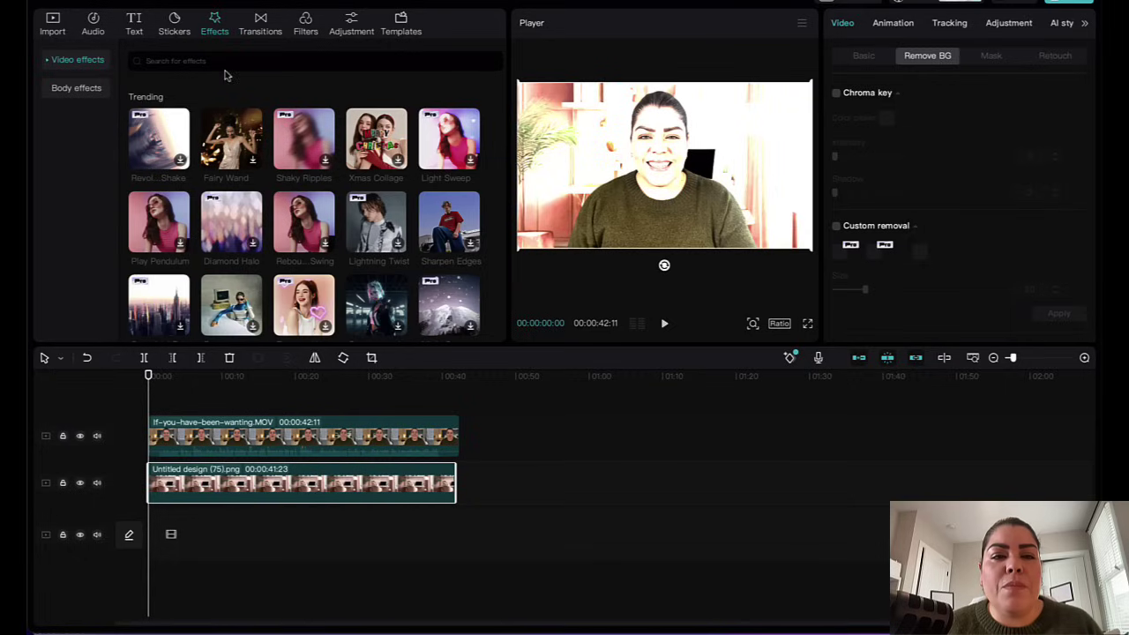
scroll(203, 60, down, 2)
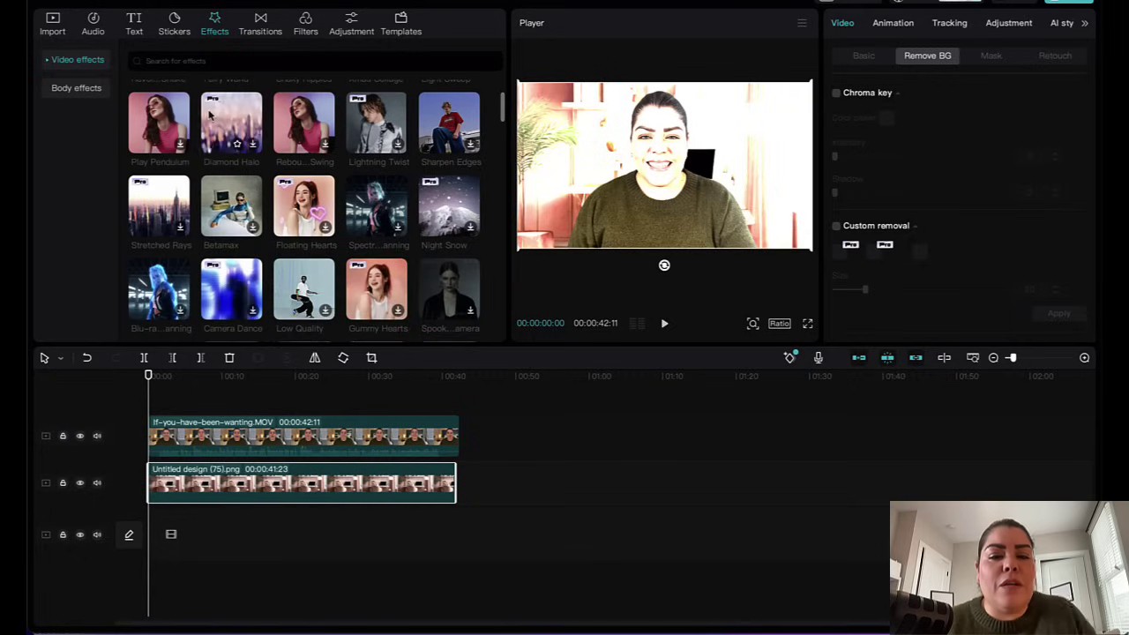
click(198, 60)
text(blur)
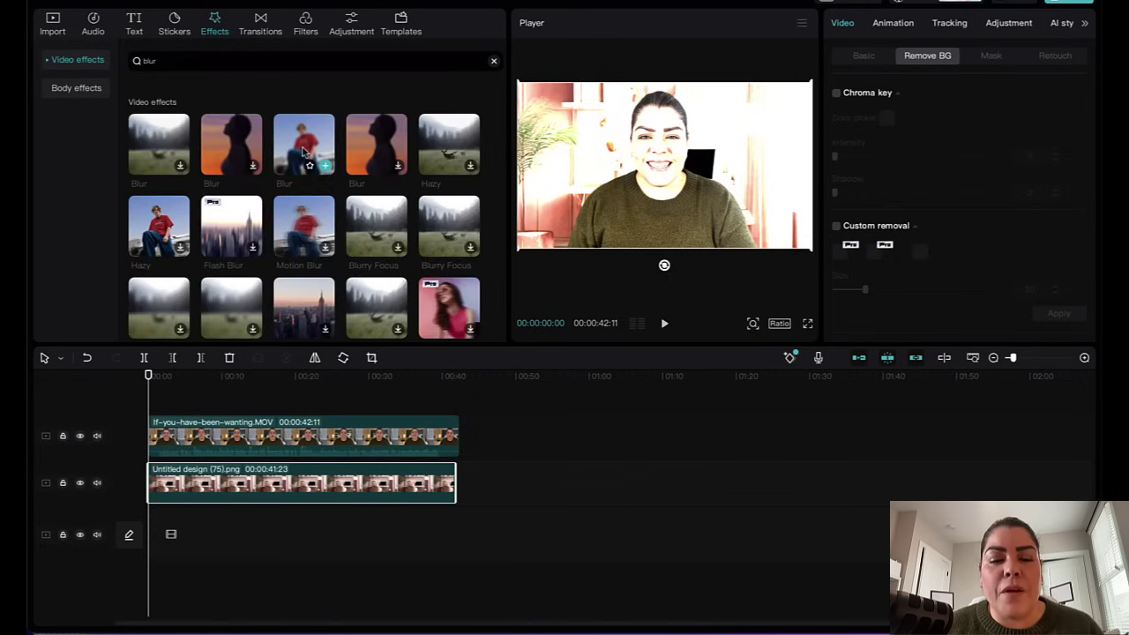
drag(304, 152, 274, 482)
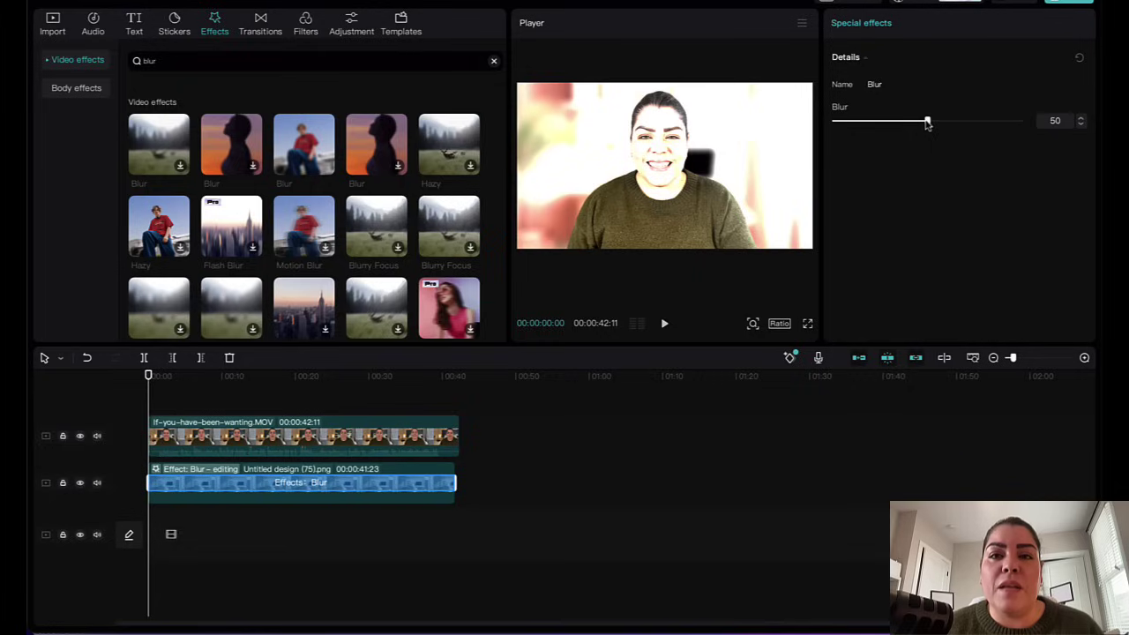
drag(928, 123, 866, 137)
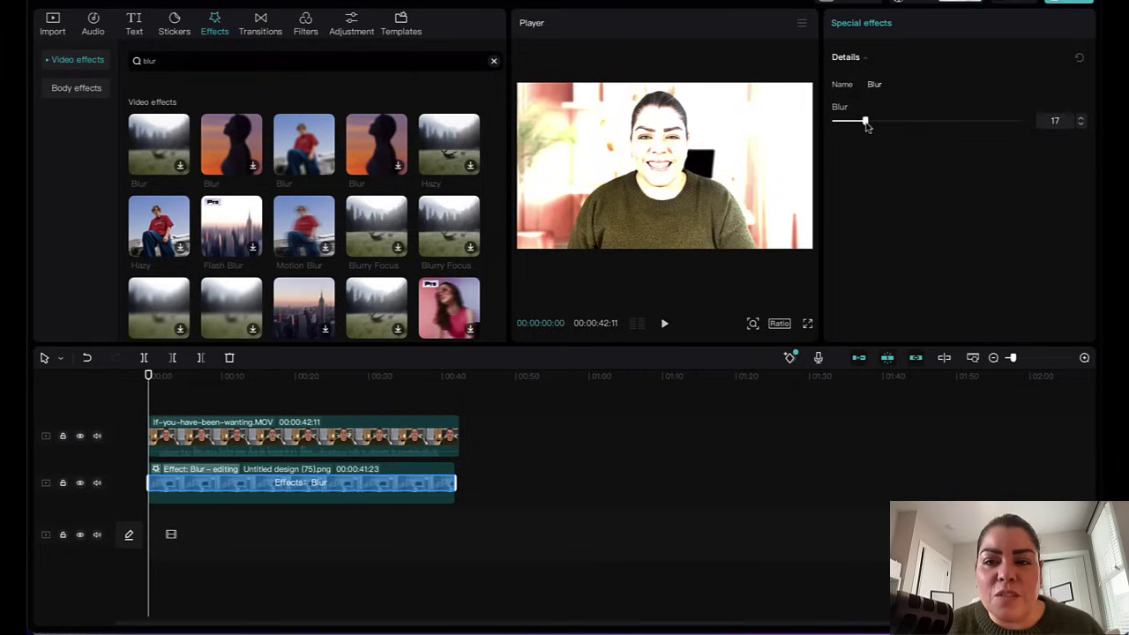
drag(866, 122, 859, 122)
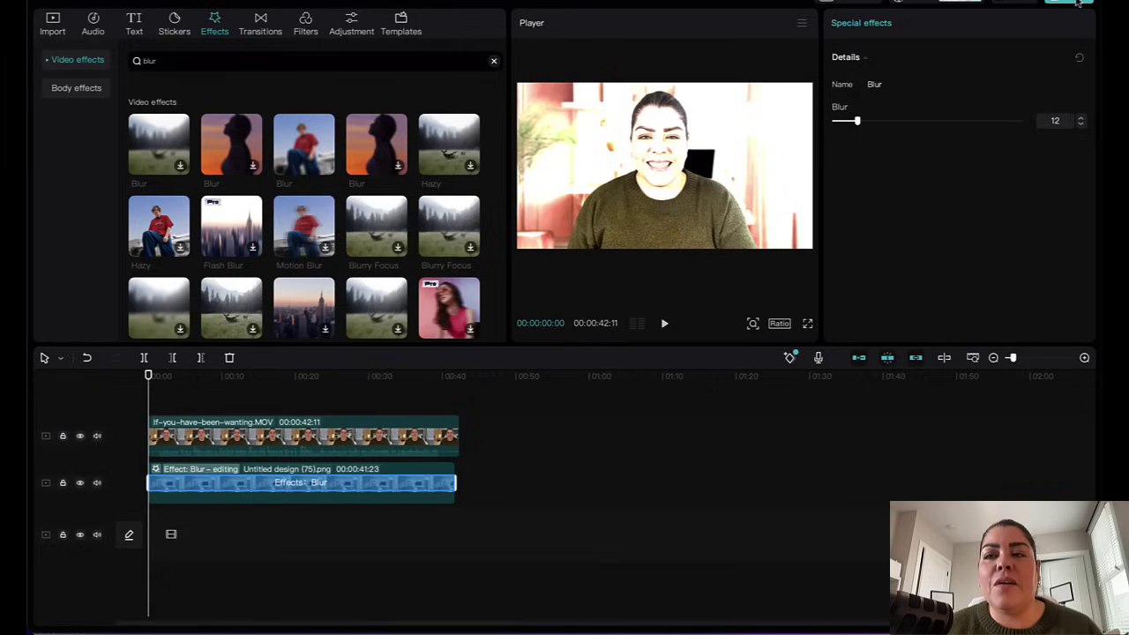
click(1078, 3)
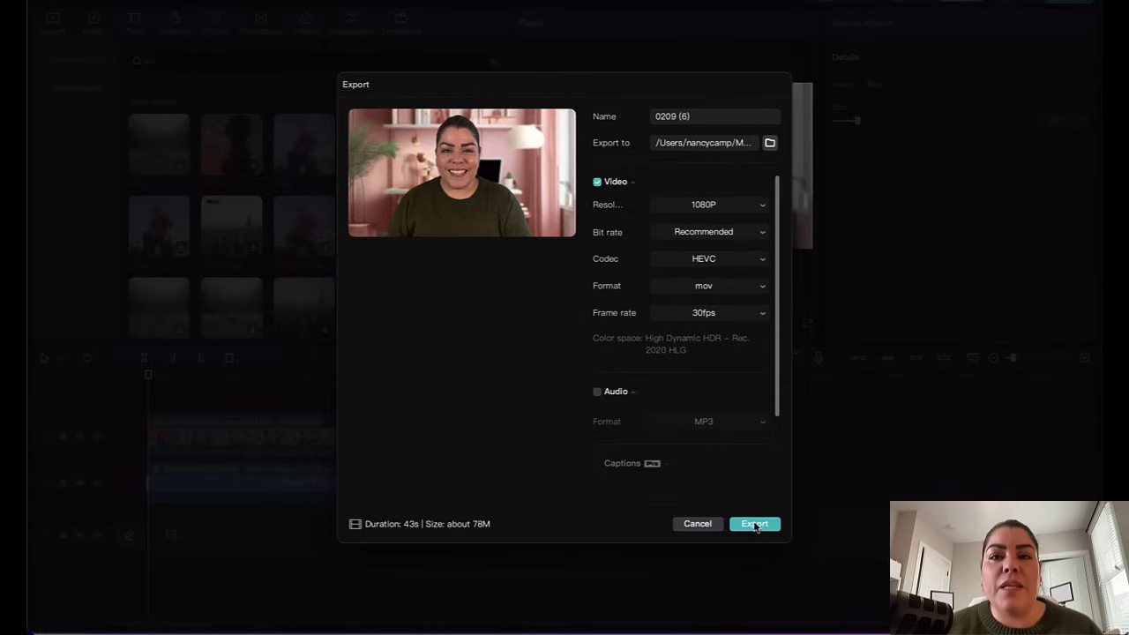
Export the composited video, then pause the original-size and 9:16 previews in the share window
click(754, 524)
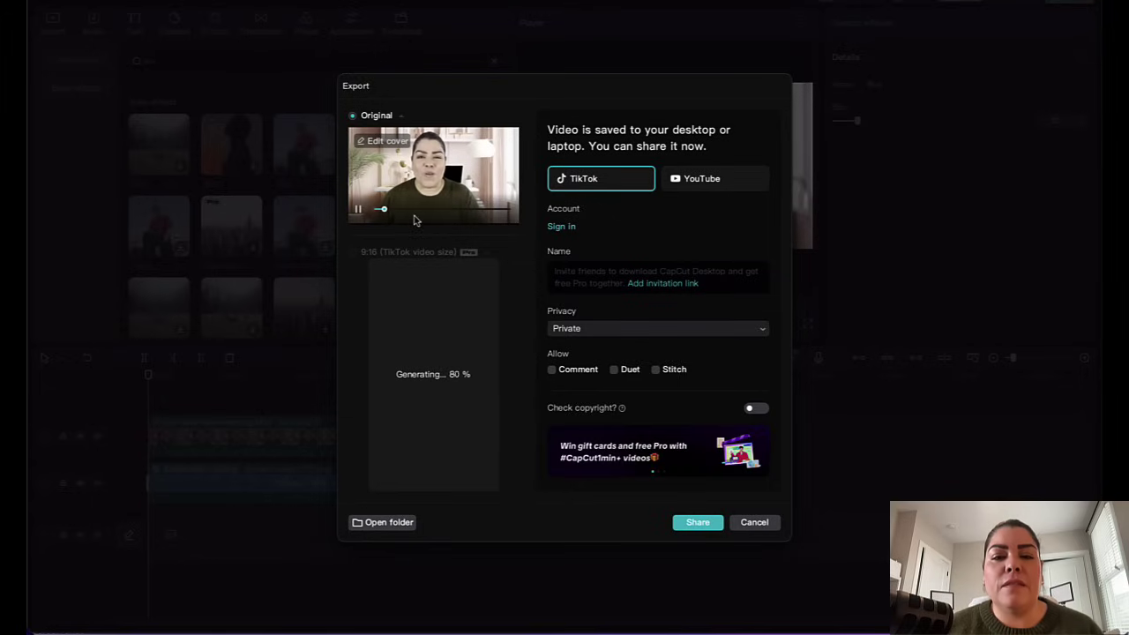
click(358, 210)
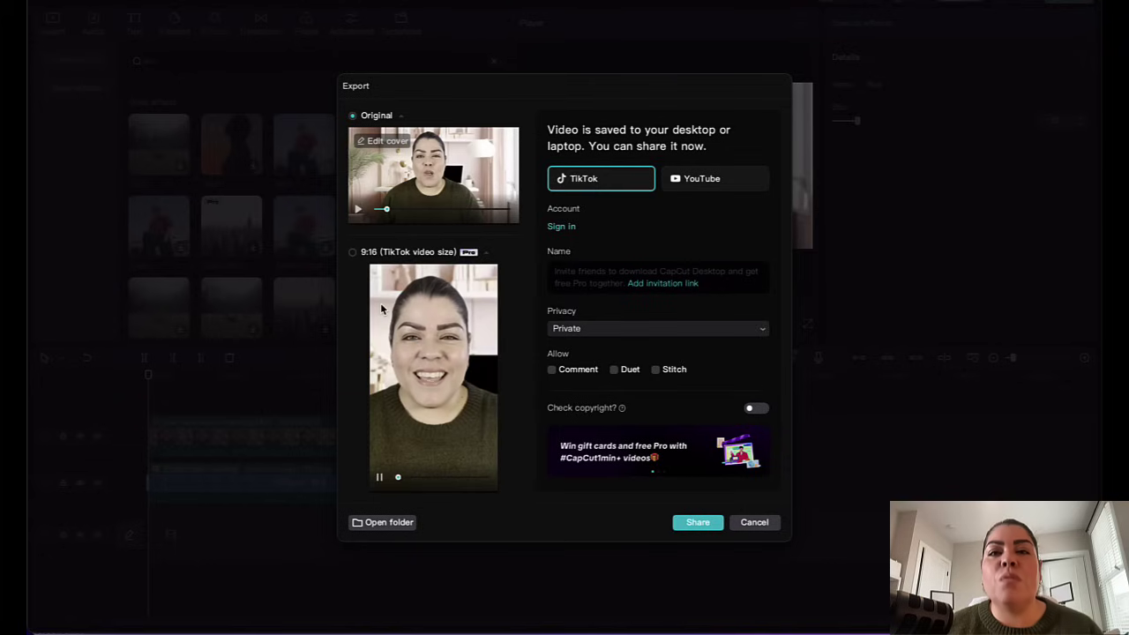
click(379, 477)
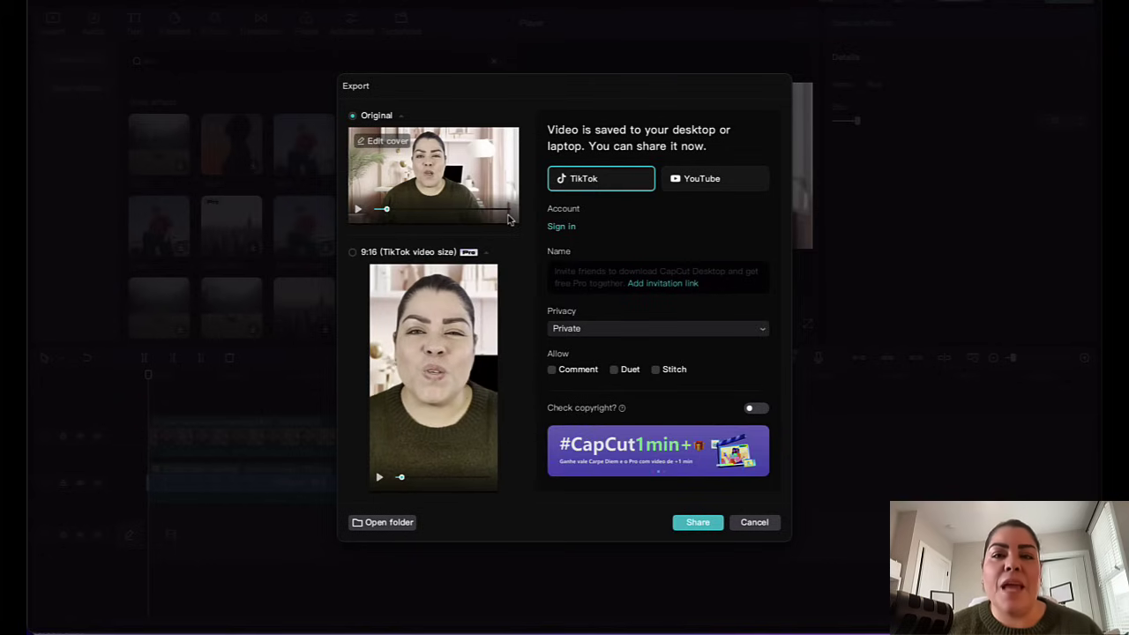